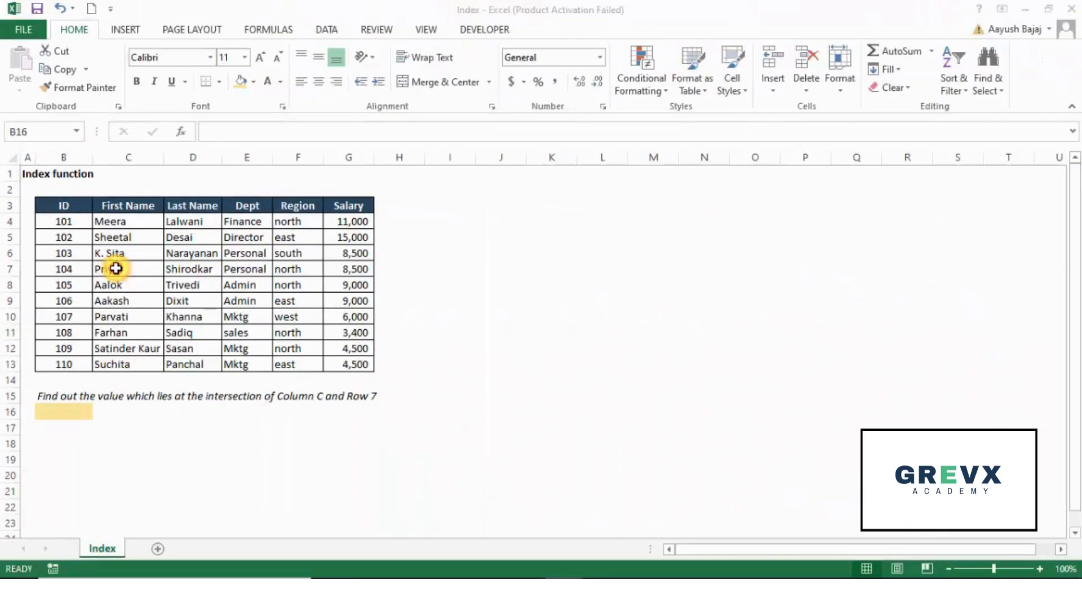
- Start an INDEX formula in the highlighted answer cell B16
click(445, 375)
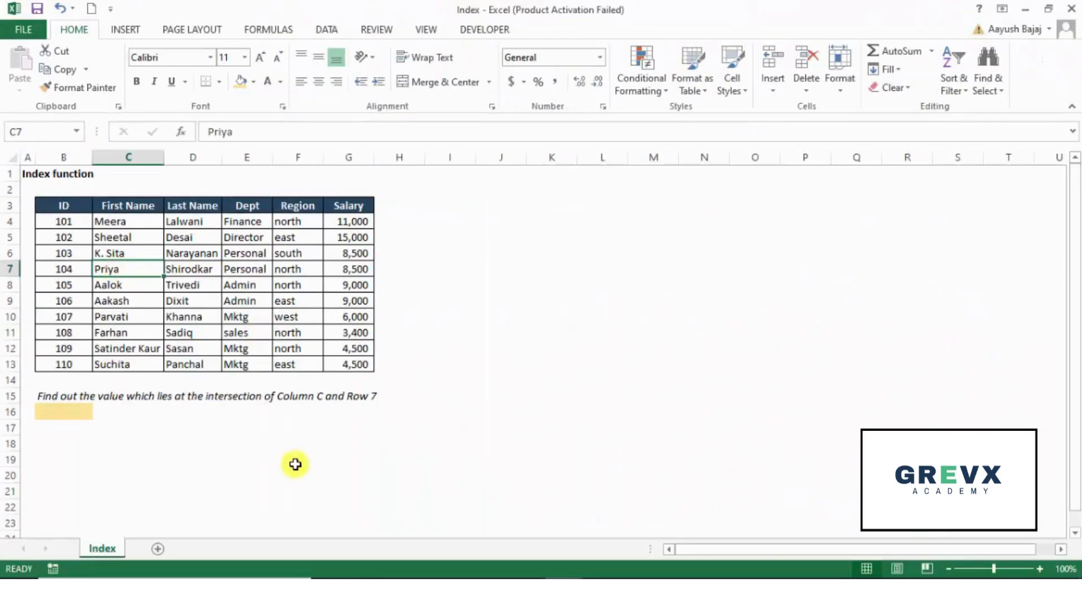
click(68, 416)
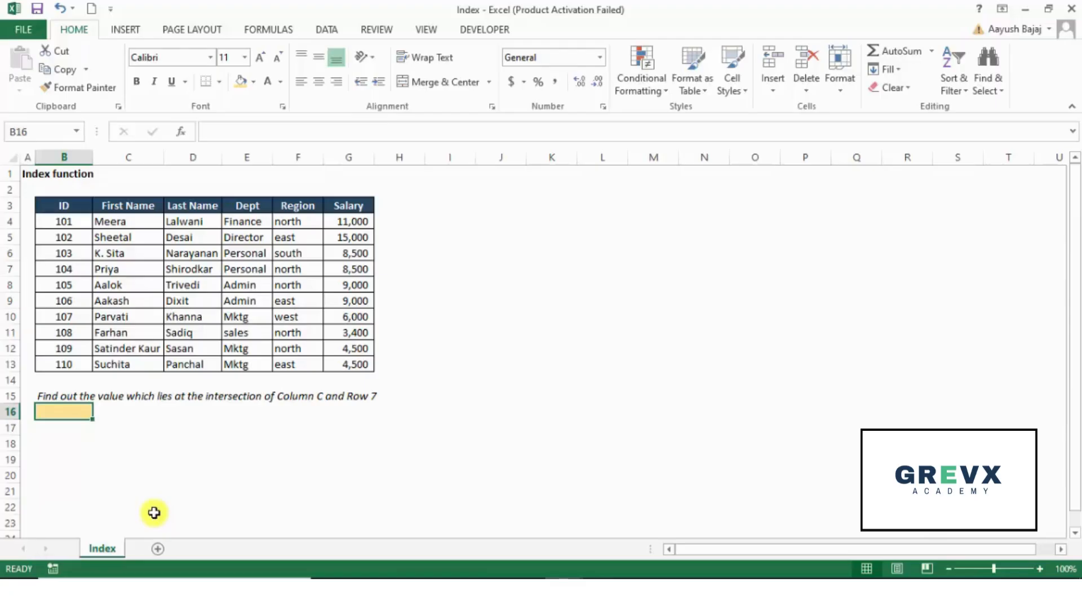
text(=)
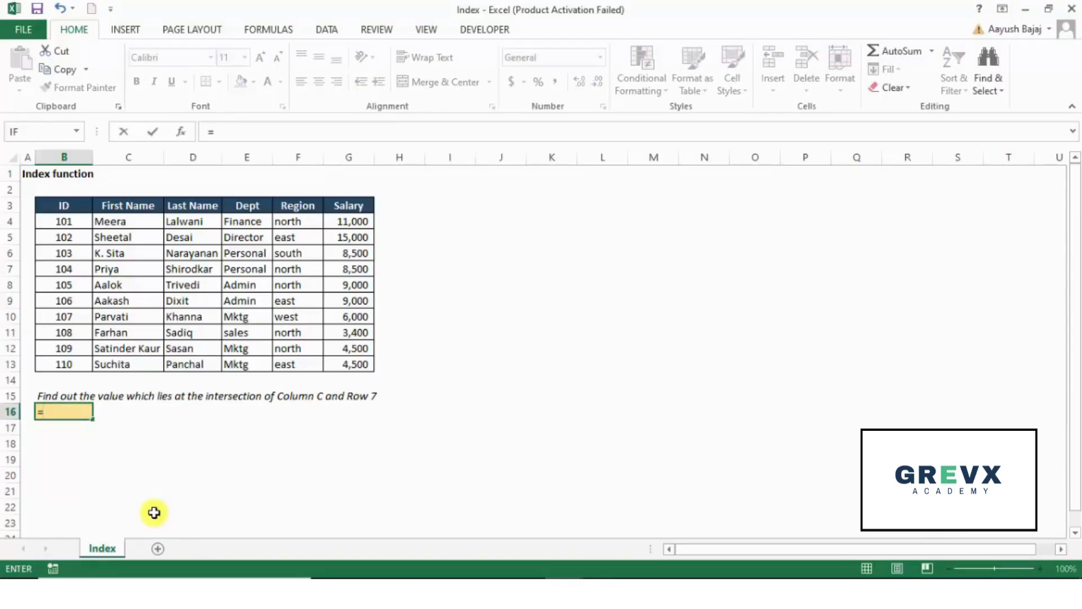
text(index)
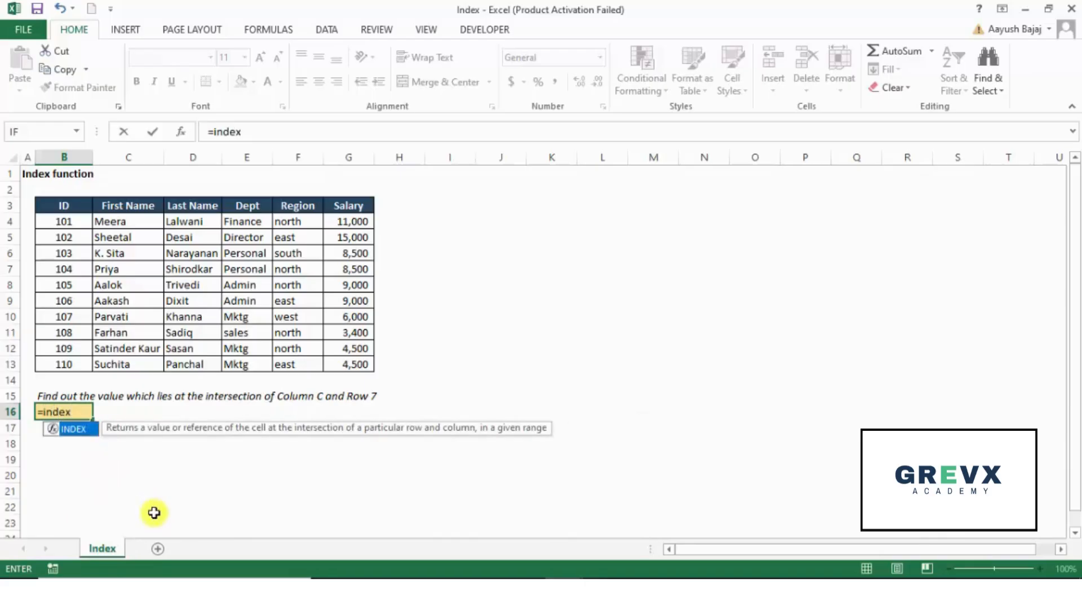
key(Tab)
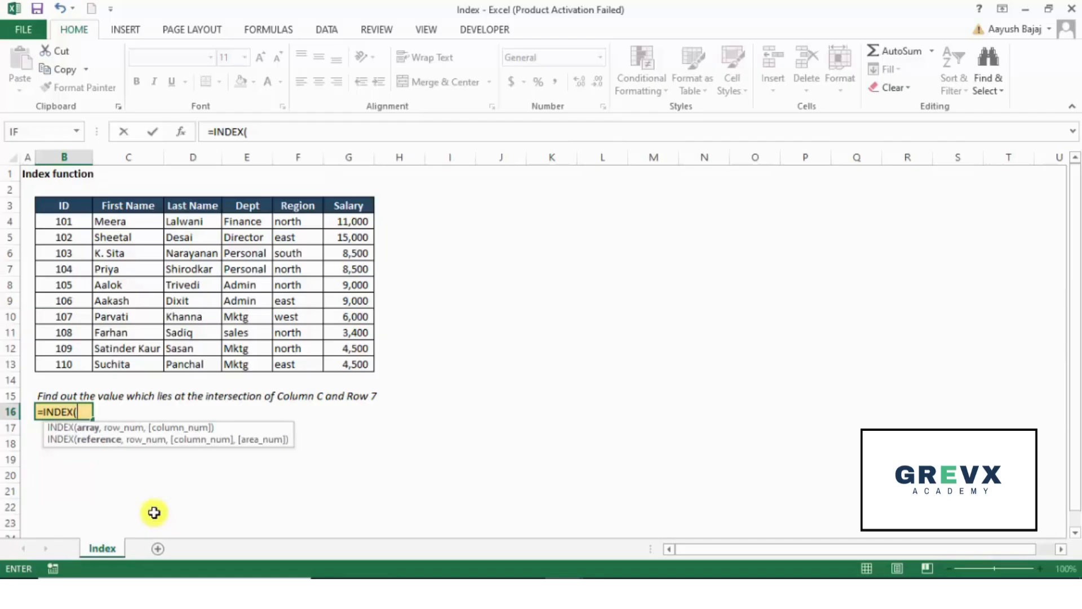
key(BackSpace)
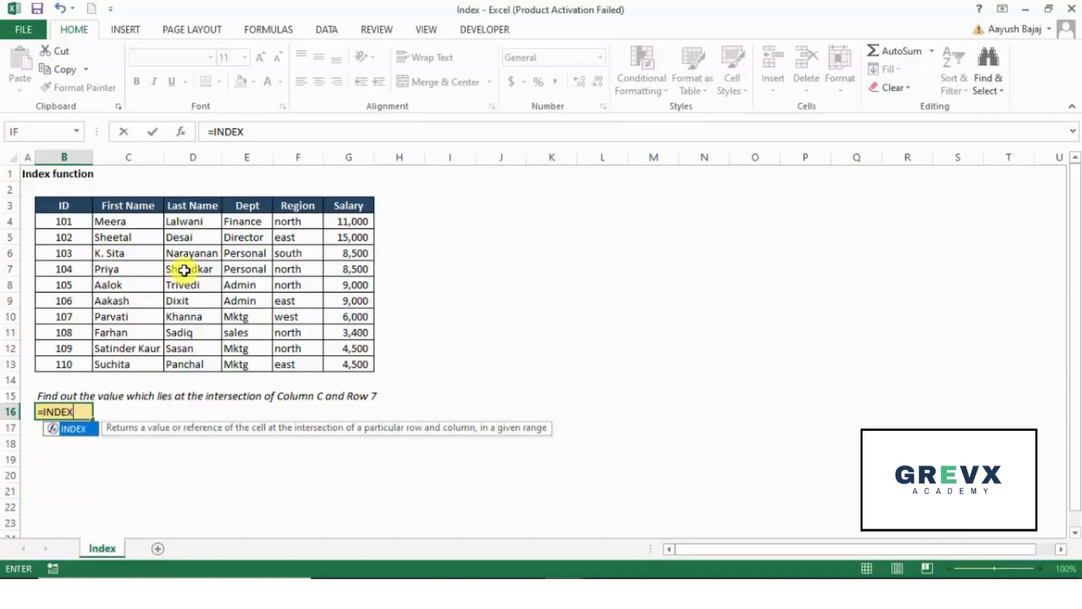
text(()
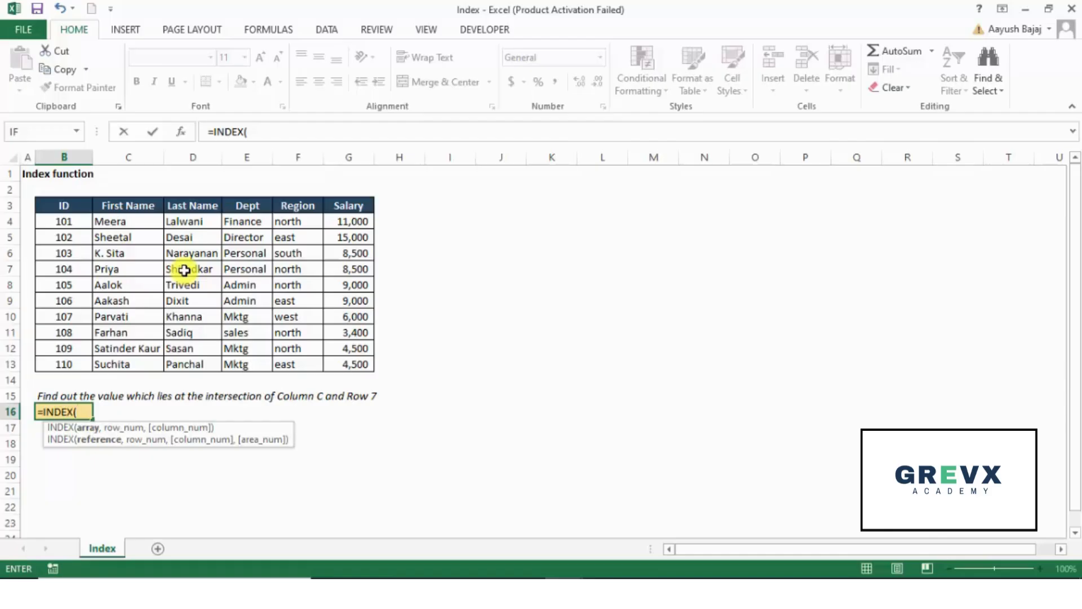
- Set the formula's array to the whole table including its header row, B3:G13
key(Up)
key(Up)
key(Up)
key(Up)
key(Up)
key(Up)
key(Up)
key(Up)
key(Up)
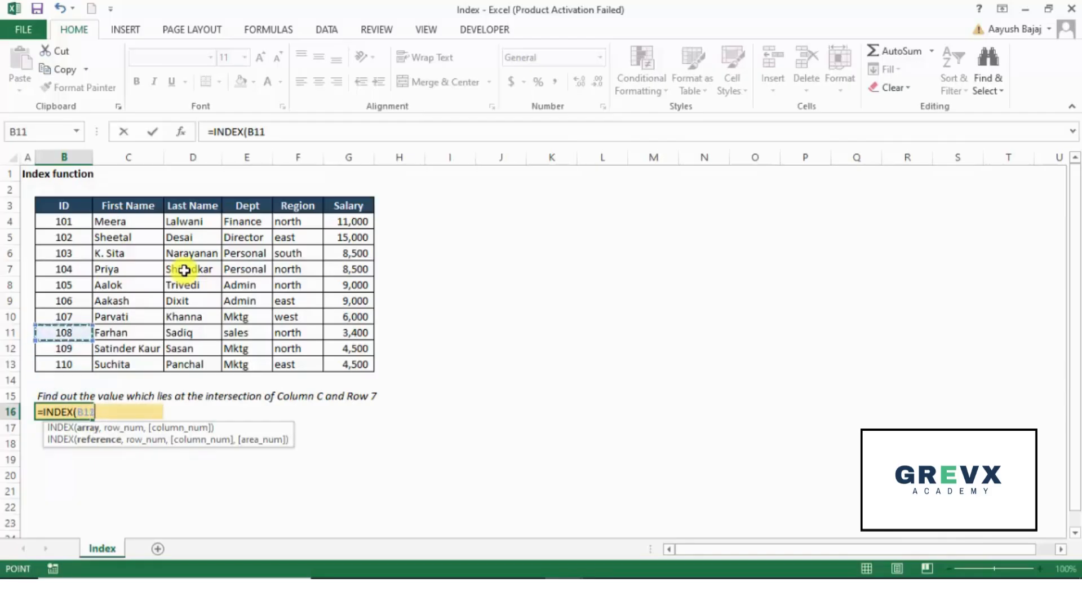
key(Up)
key(Up)
key(Up)
key(Up)
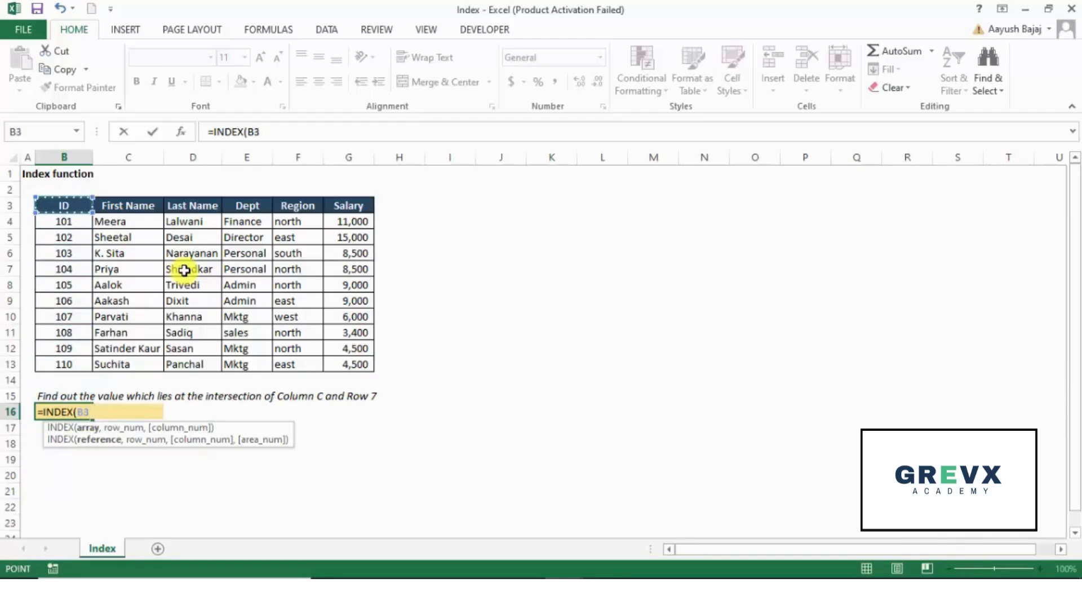
key(ctrl+shift+Right)
key(ctrl+shift+Down)
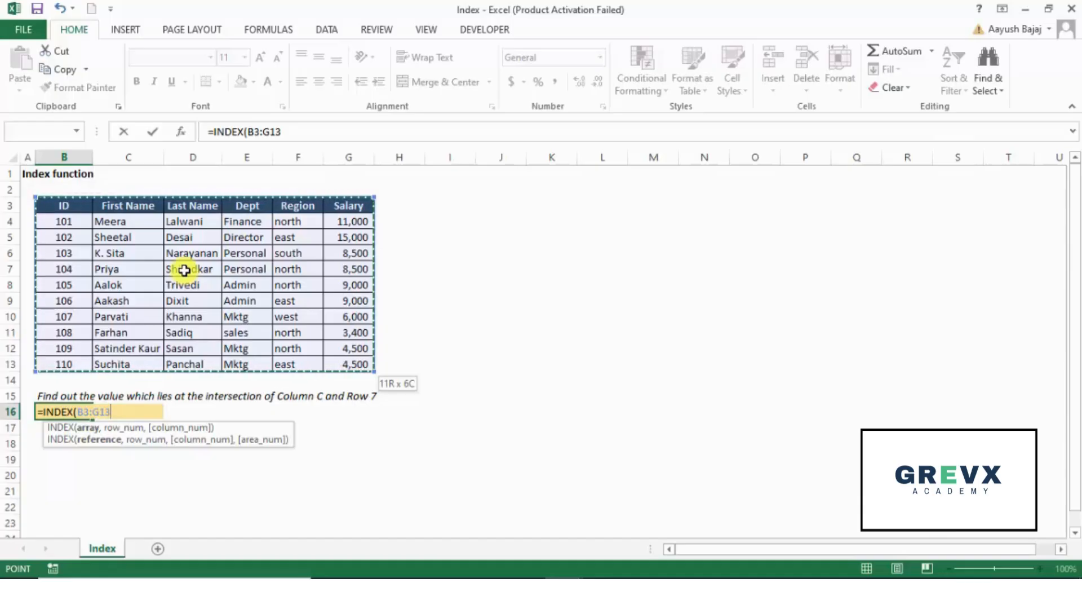
text(,)
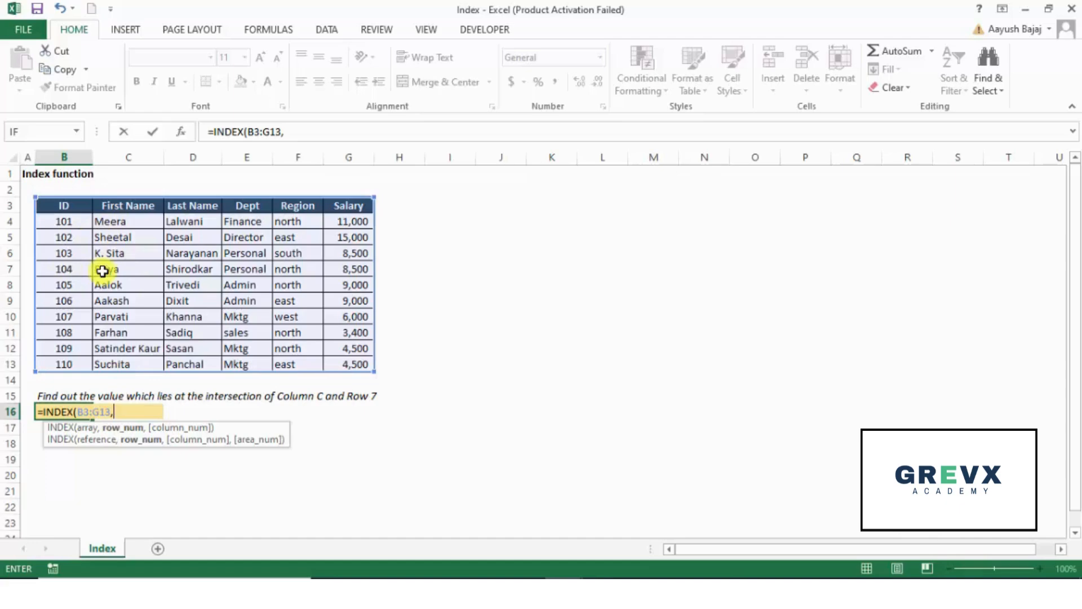
- Complete the INDEX formula with row number 5 and column number 2
text(5)
text(,)
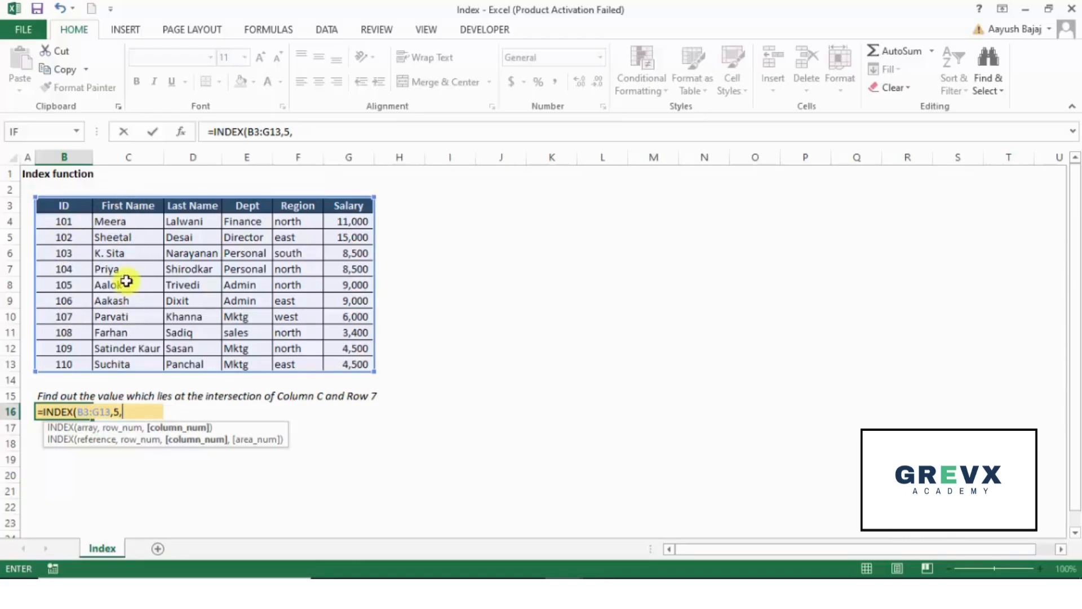
text(2)
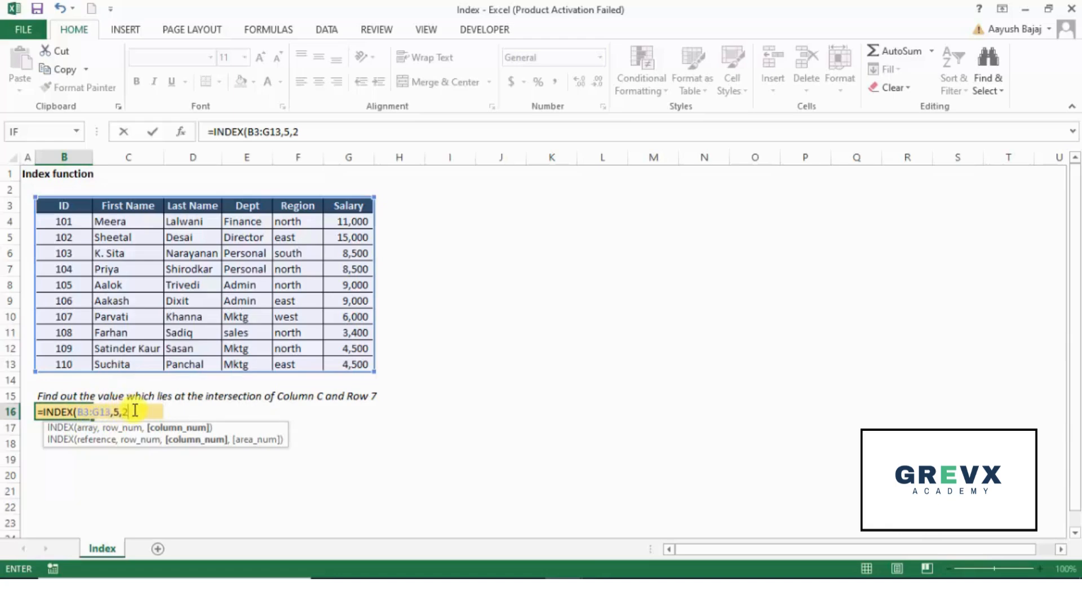
text())
key(Return)
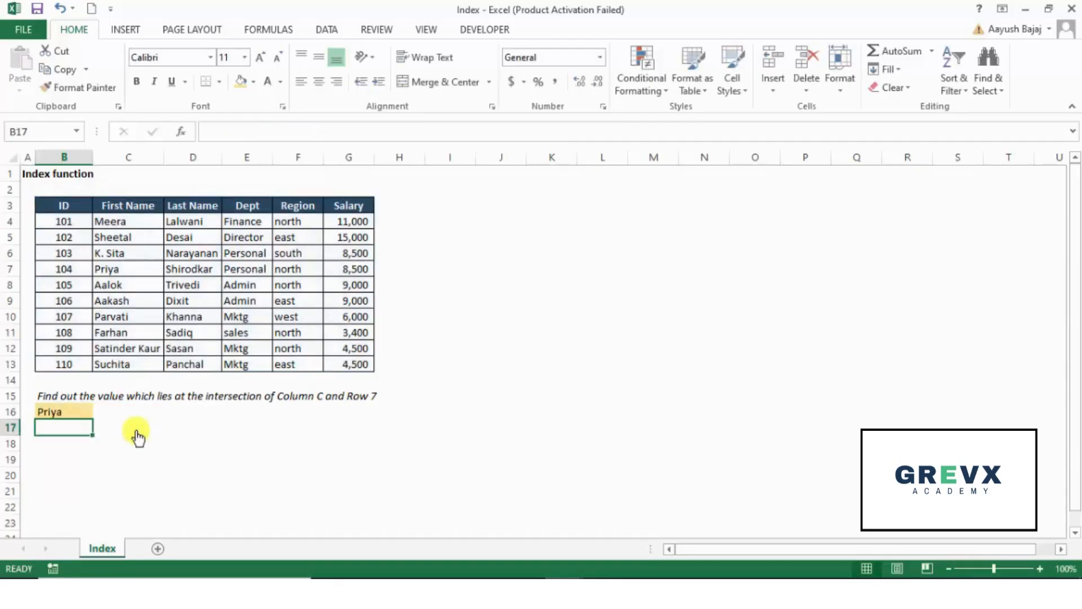
- Change the column number in B16's INDEX formula to 3
key(Up)
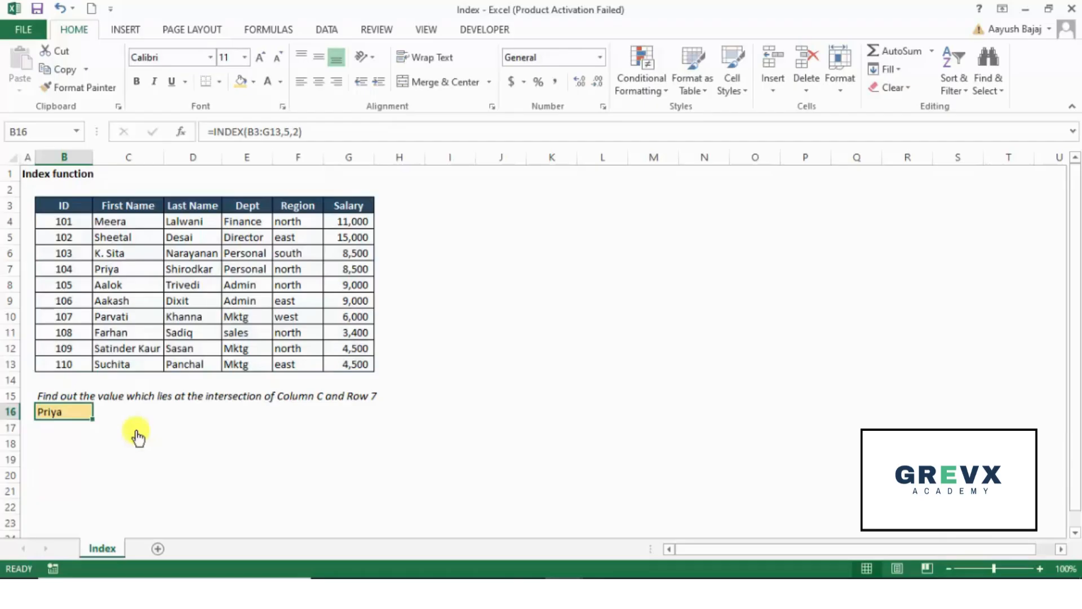
key(F2)
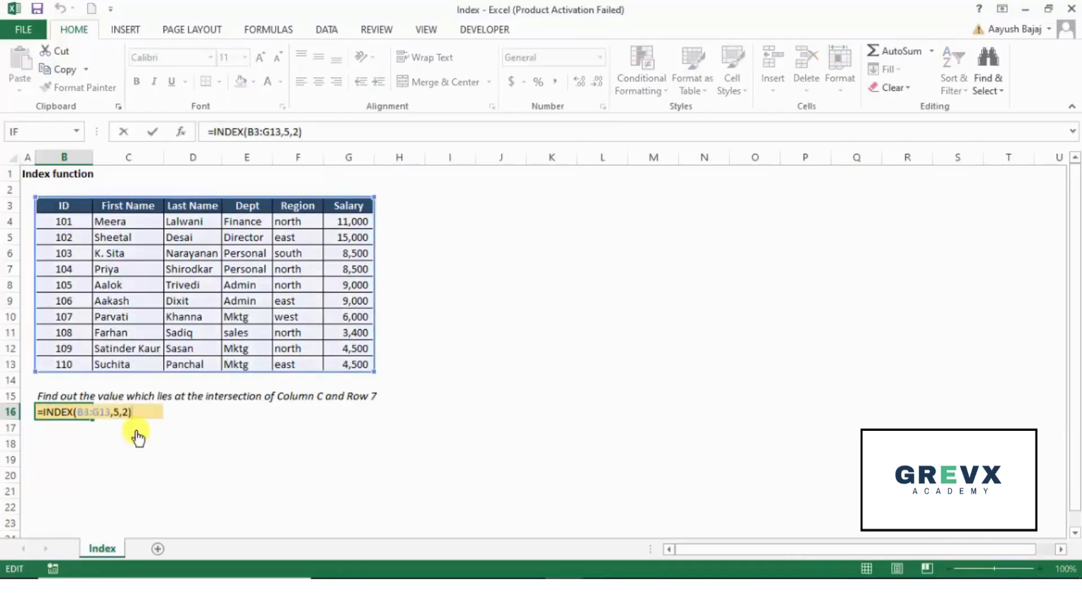
key(Left)
key(Left)
key(Left)
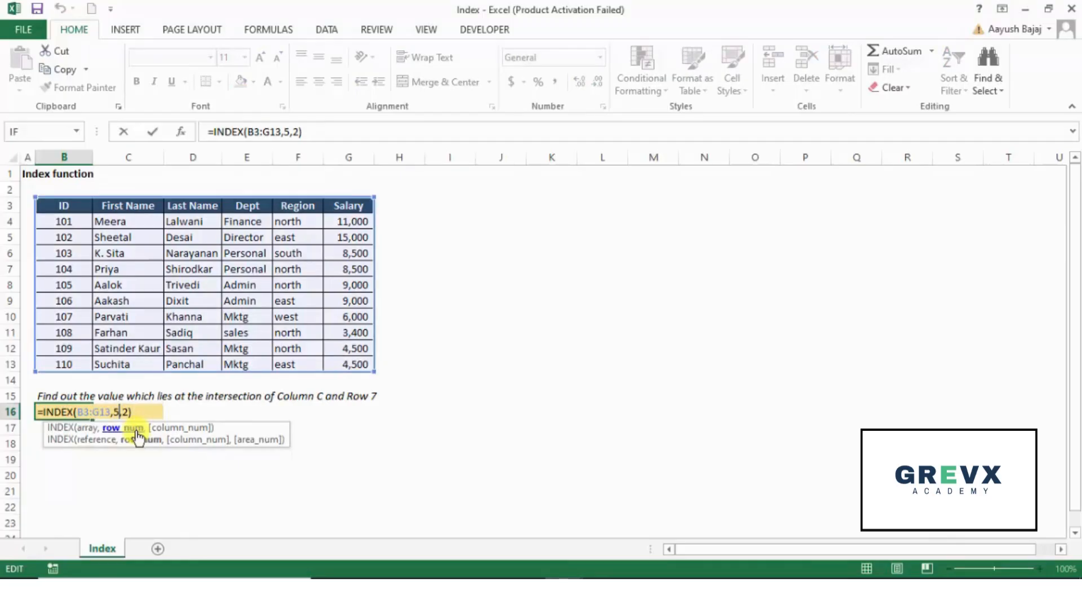
key(Right)
key(shift+Right)
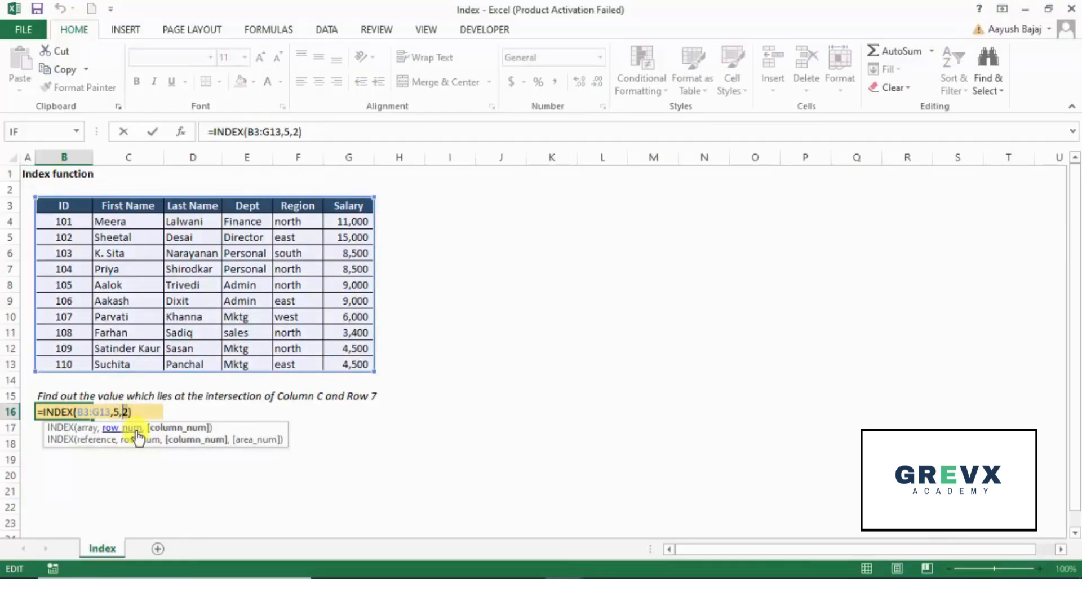
text(3)
key(Return)
- Change the row number in B16's INDEX formula to 8
key(Up)
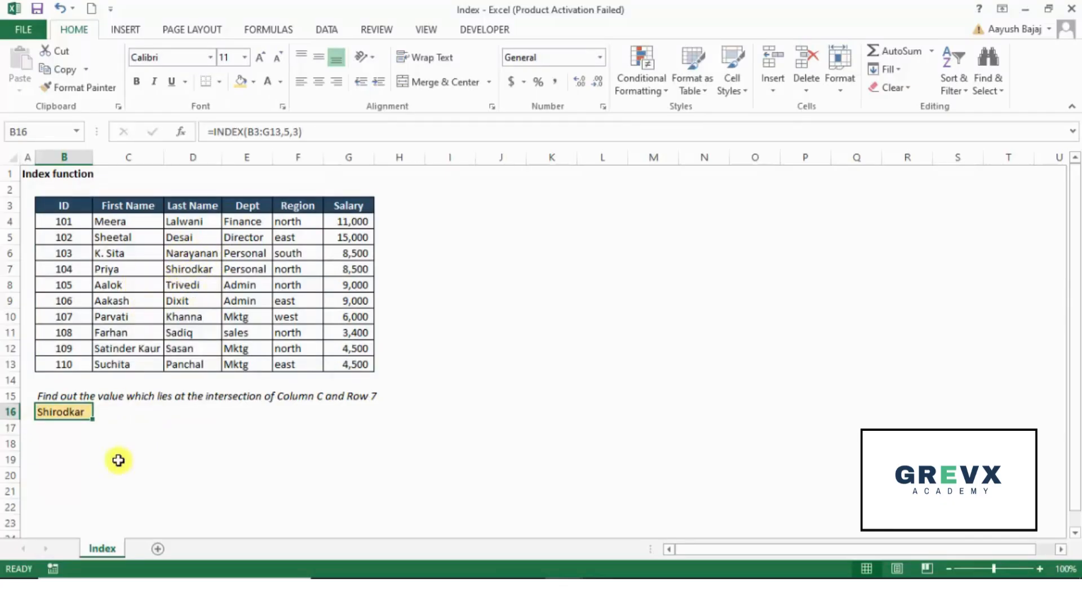
key(F2)
key(Left)
key(Left)
key(Left)
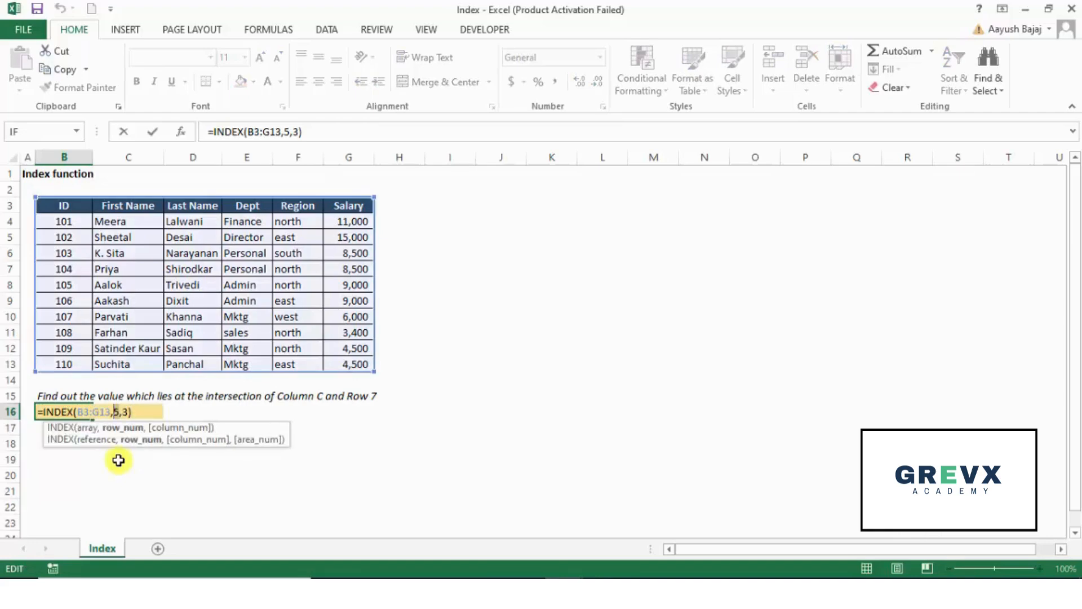
text(8)
key(Delete)
key(Return)
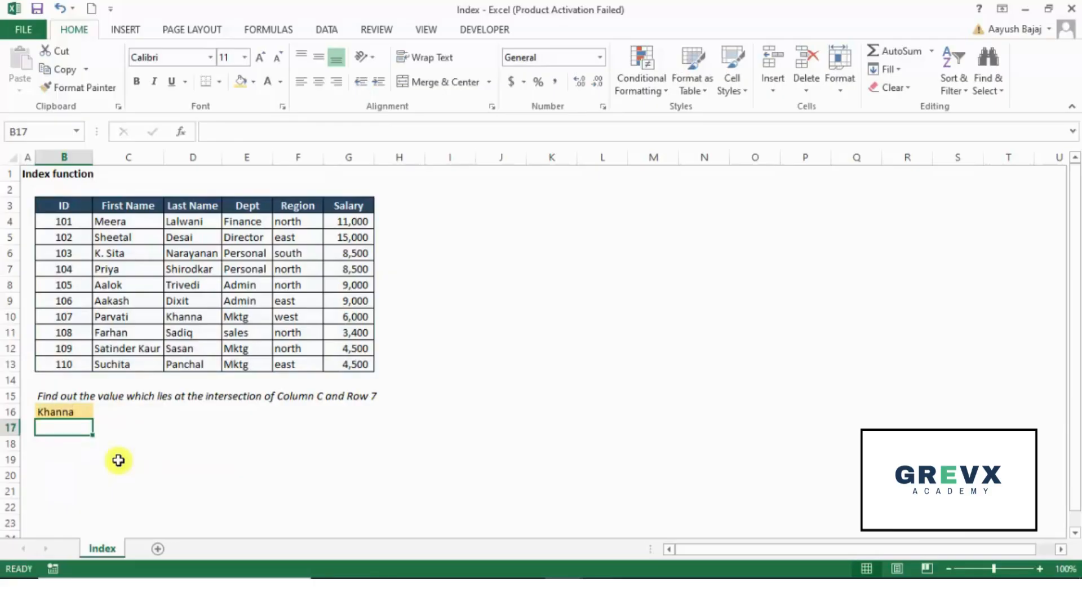